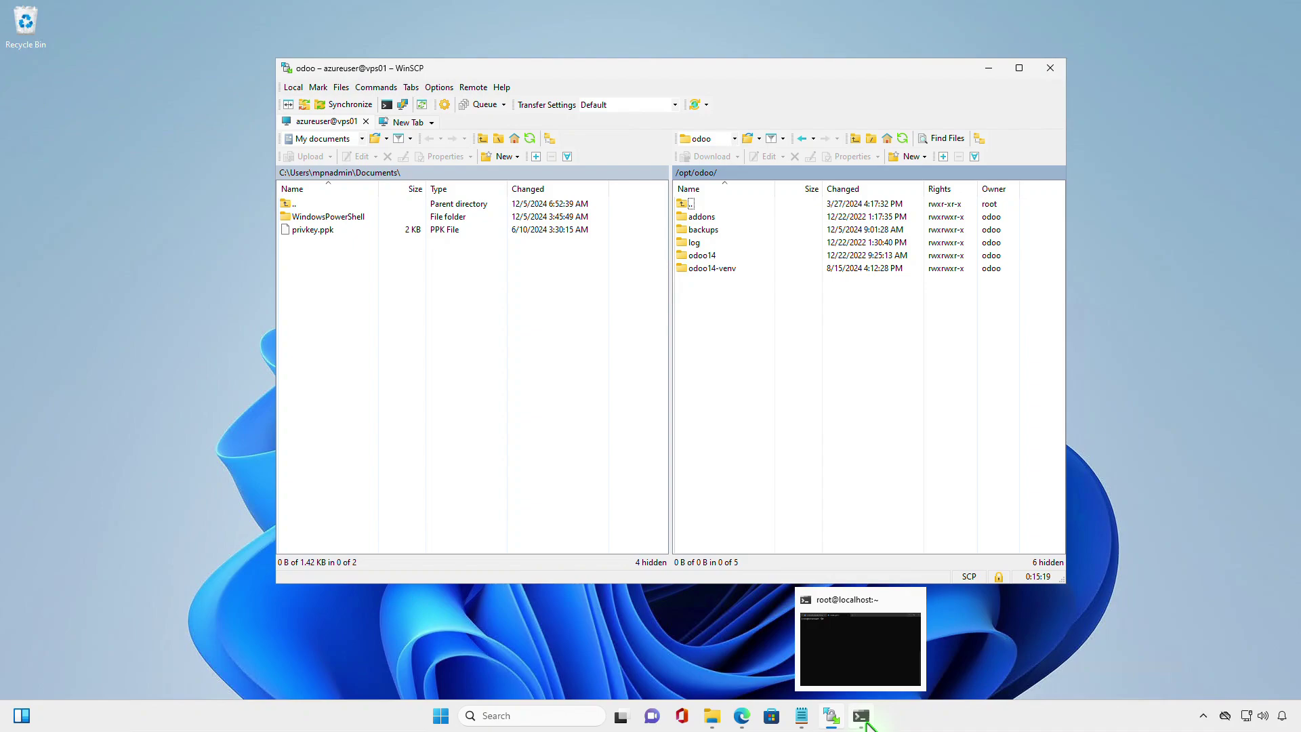
- Run 'ls -l -a /opt/odoo/' in the root terminal to show its hidden files, then minimize it
left_click(861, 651)
key("Return")
type("ls -l -a /opt/odoo/")
key("Return")
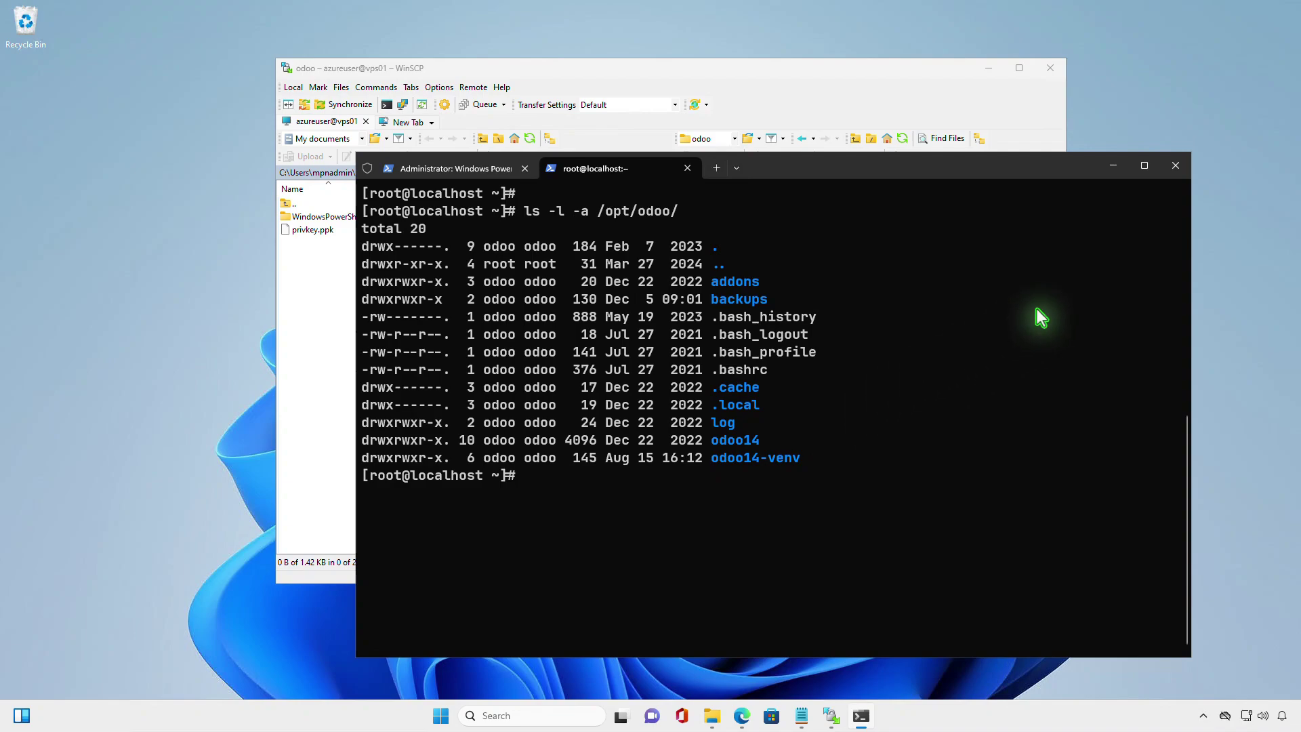
left_click(1115, 167)
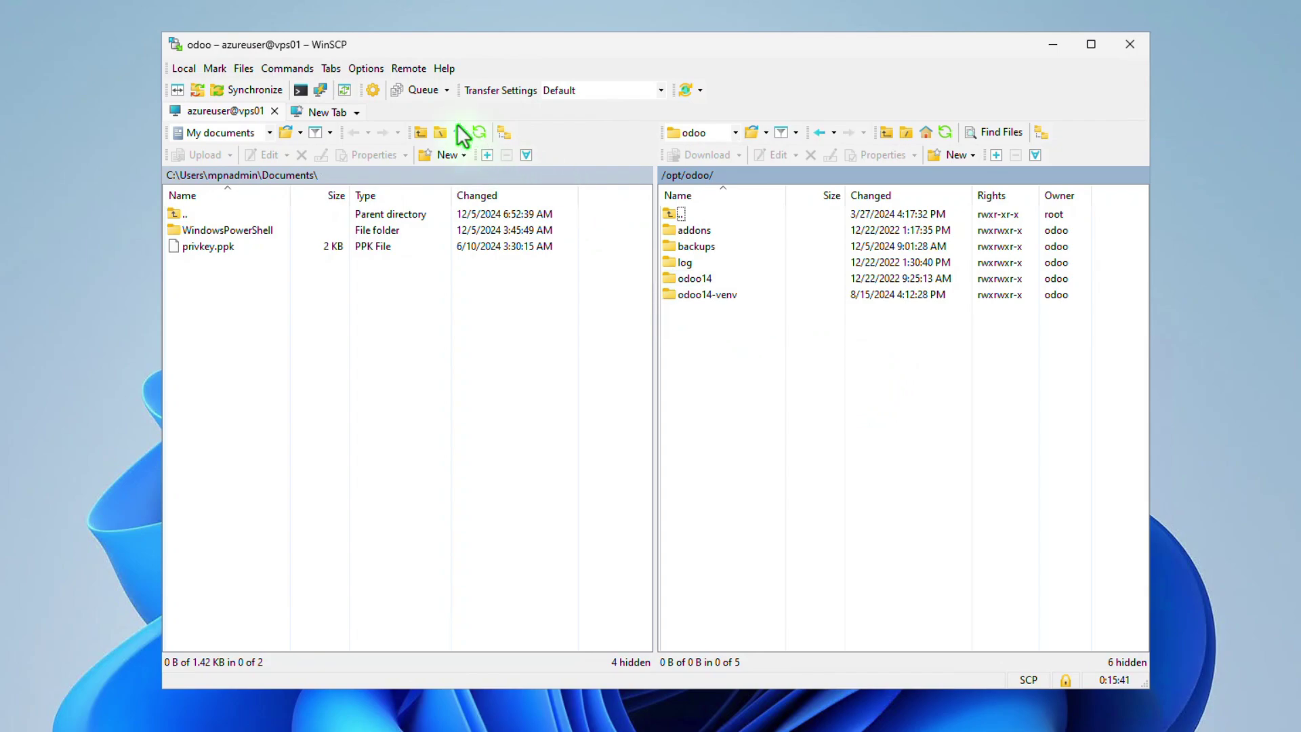
- Open WinSCP's Preferences dialog from the Options menu
left_click(379, 68)
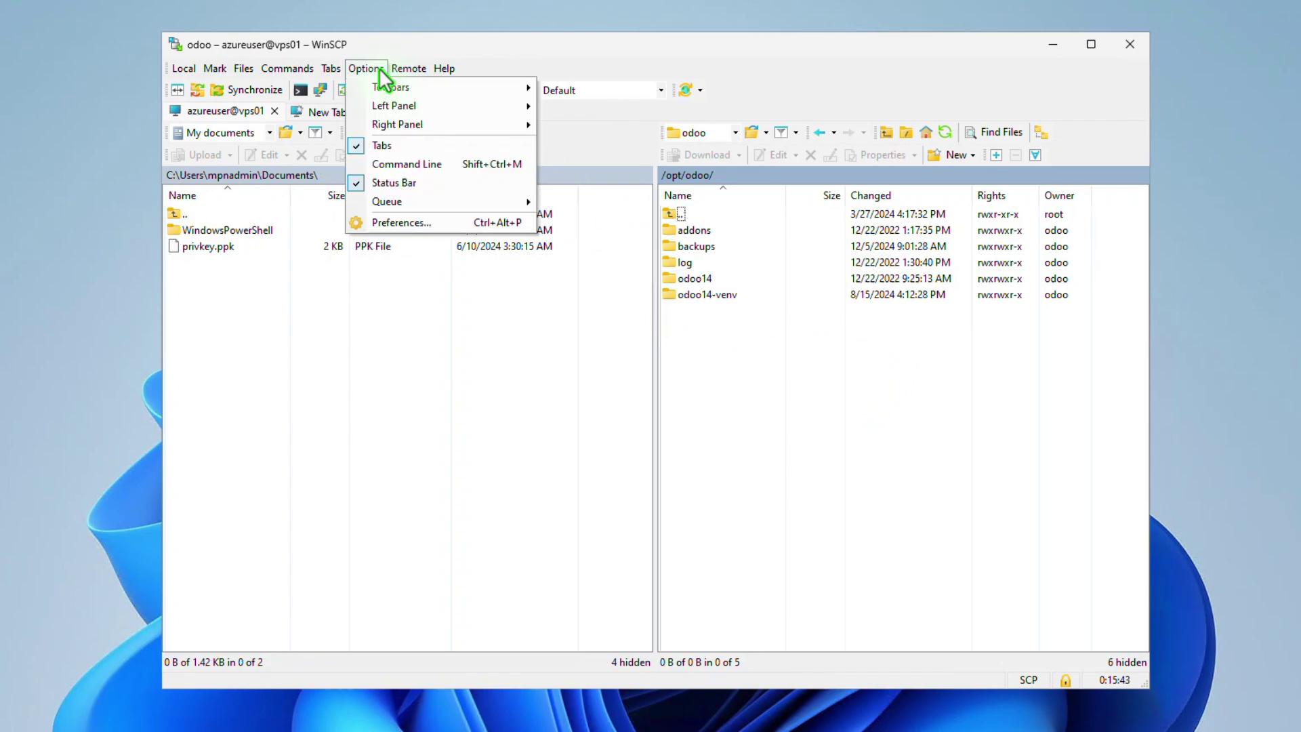
left_click(446, 223)
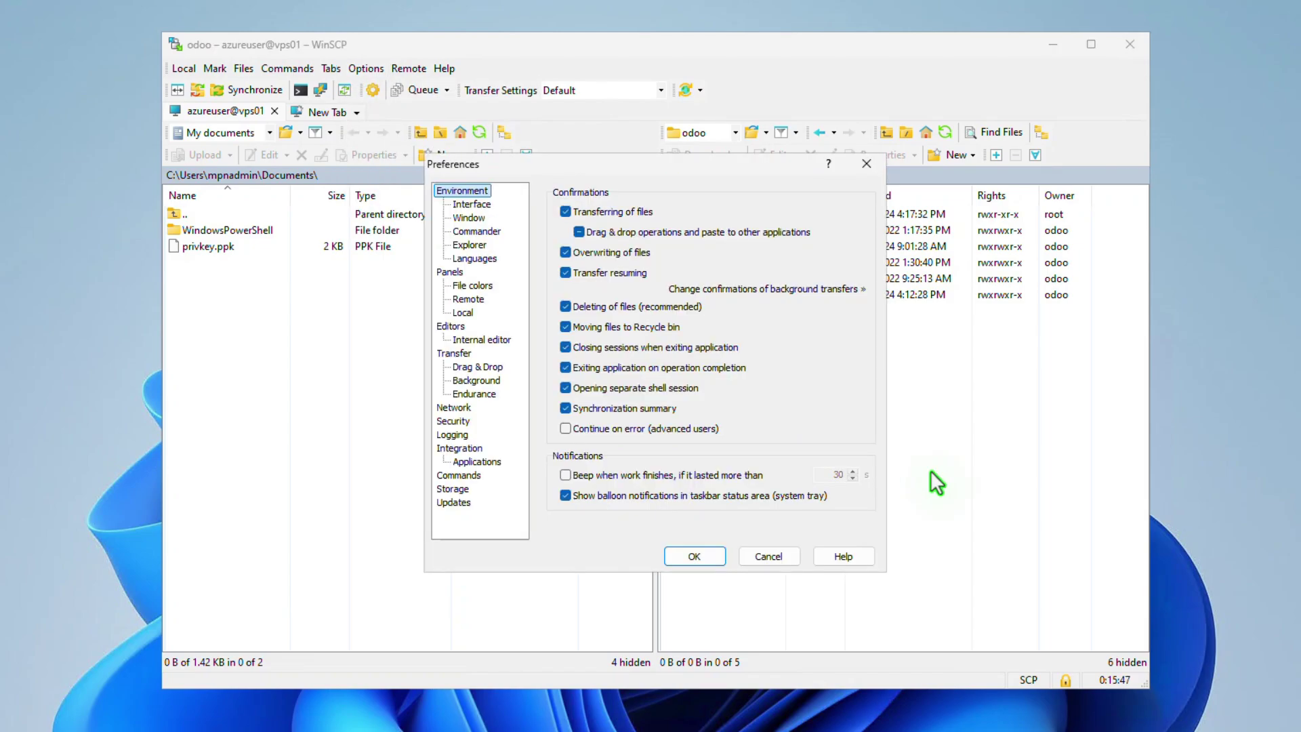
- Enable 'Show hidden files' on the Panels page and confirm with OK
left_click(453, 274)
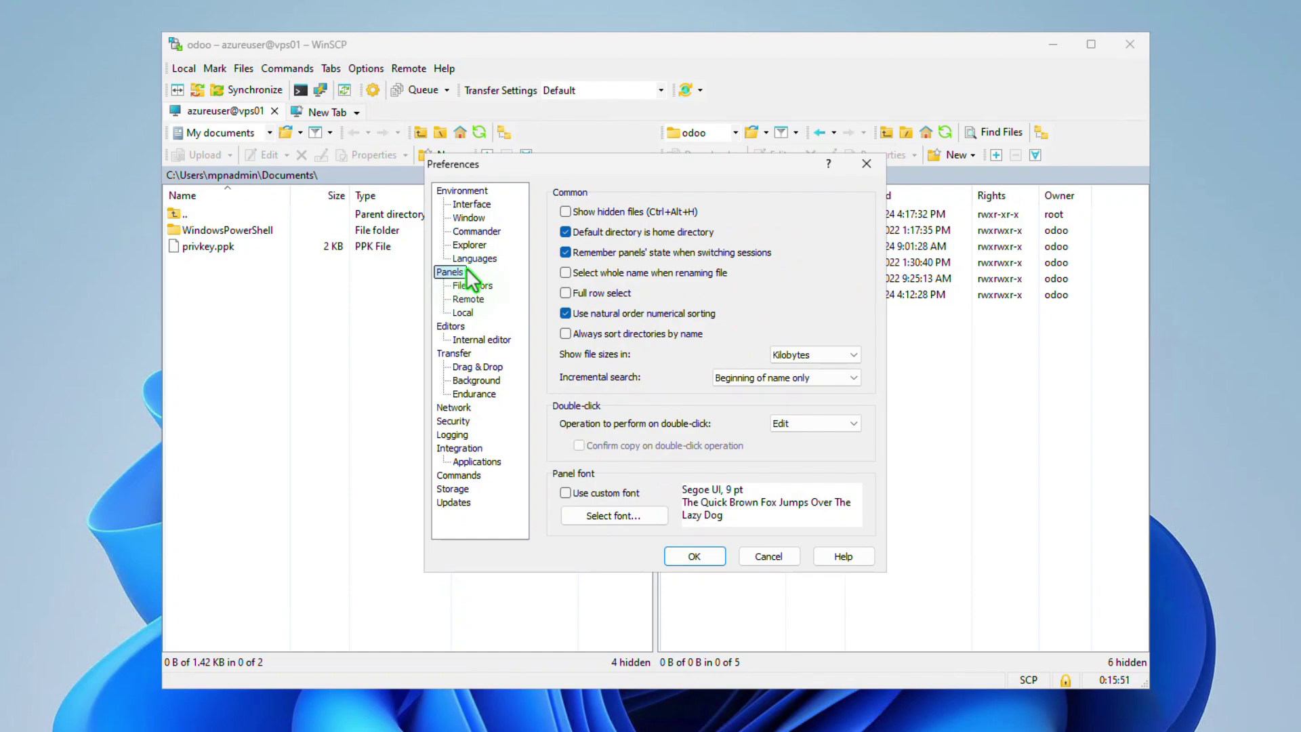
left_click(564, 212)
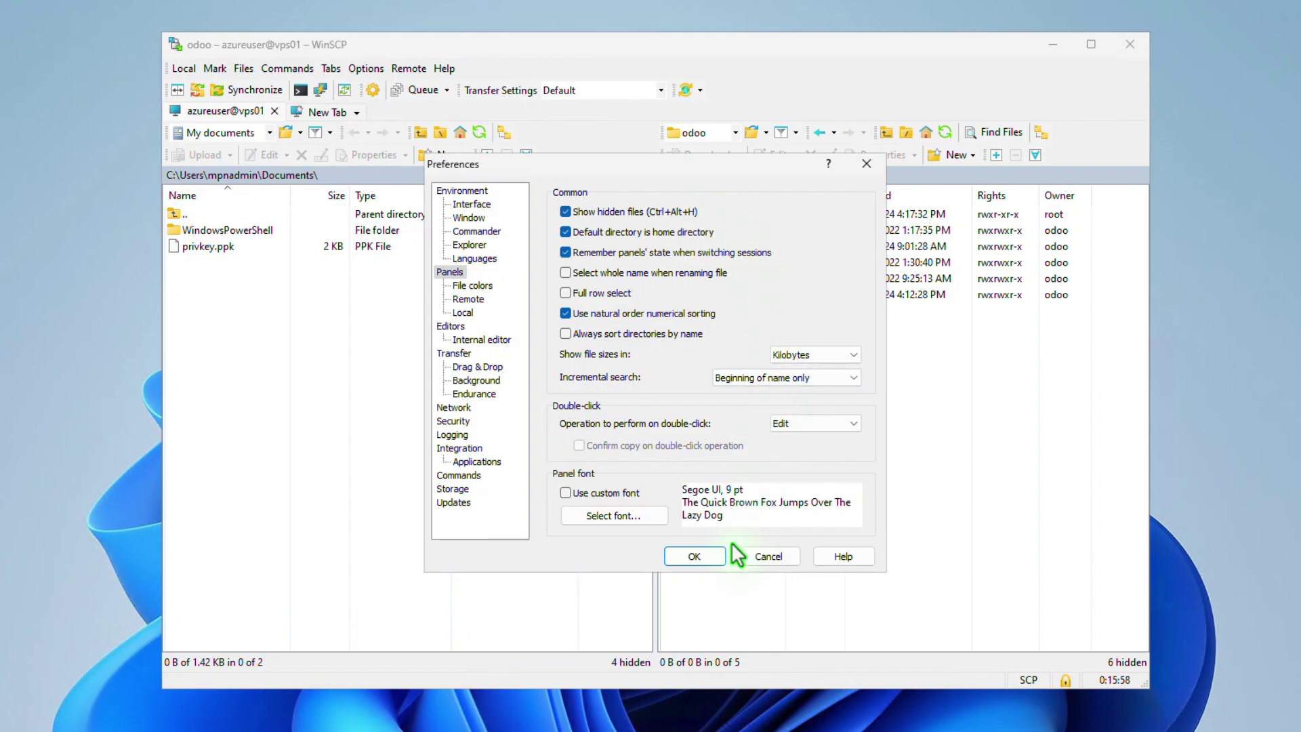
left_click(708, 557)
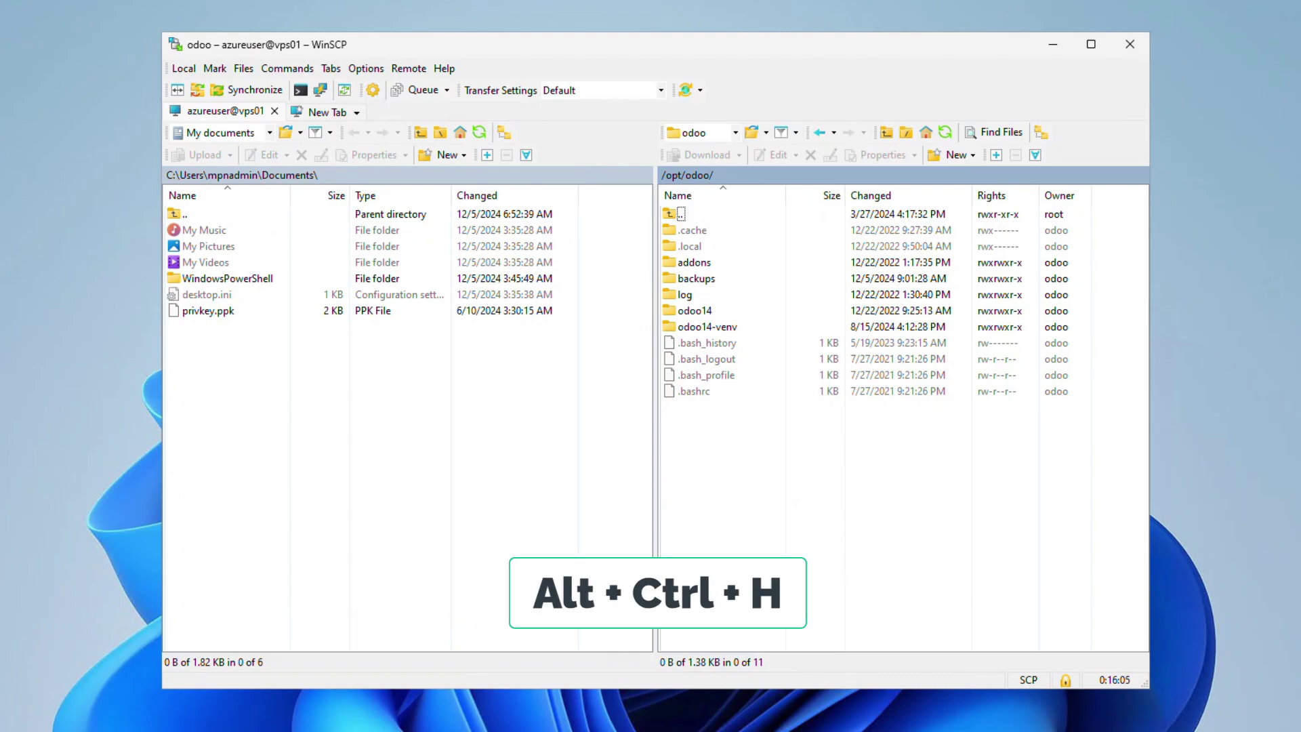
key("ctrl+alt+h")
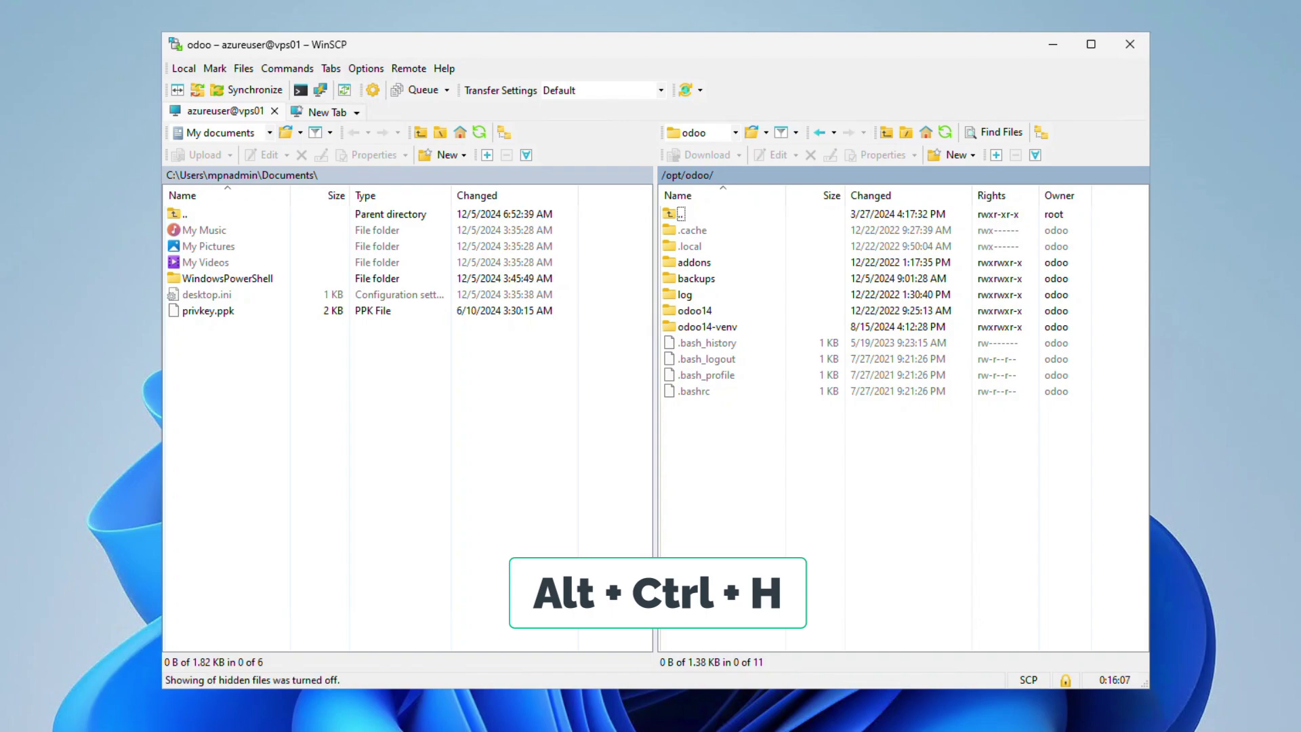
key("ctrl+alt+h")
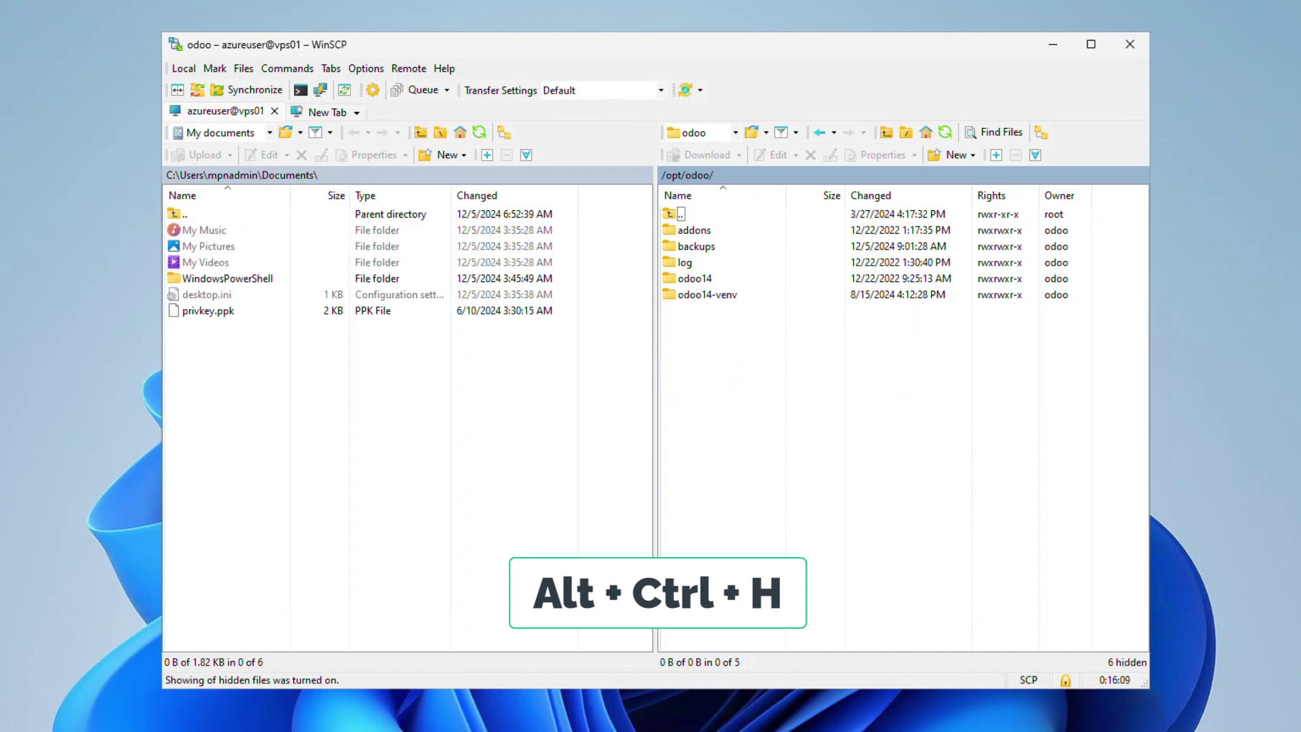